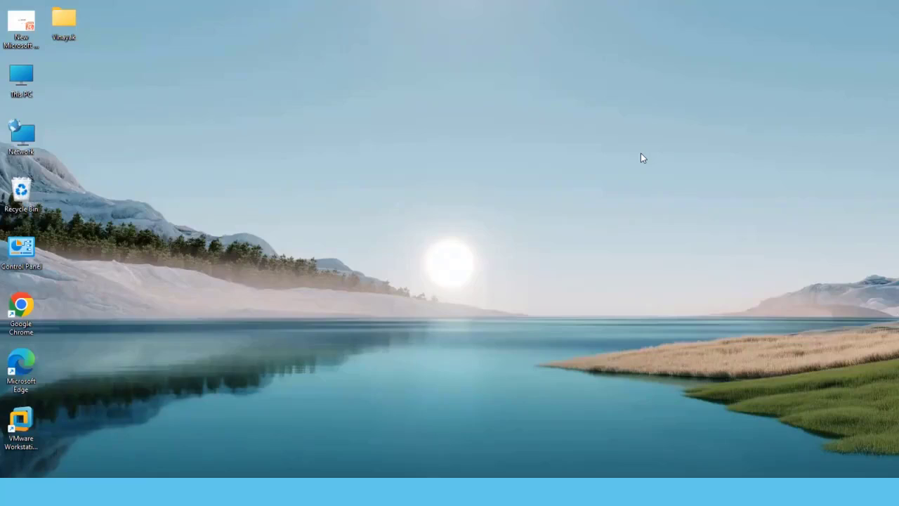
Switch to the CYB_Comp virtual machine, examine the CyberArk services with their full names, and minimise the Services window
mouse_move(502, 477)
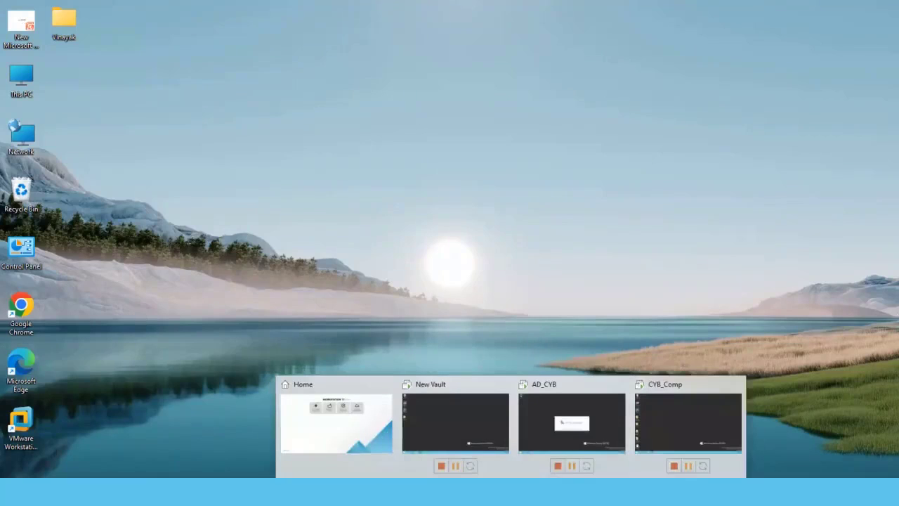
click(675, 421)
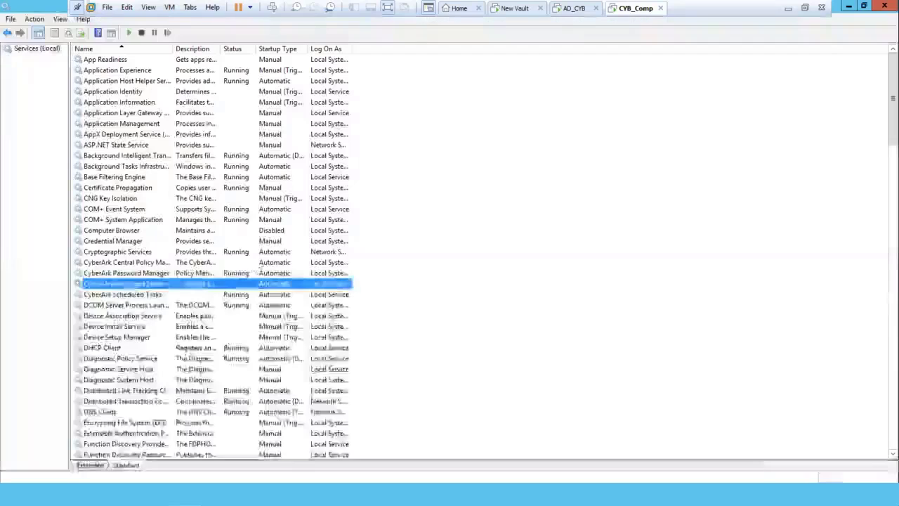
double_click(173, 48)
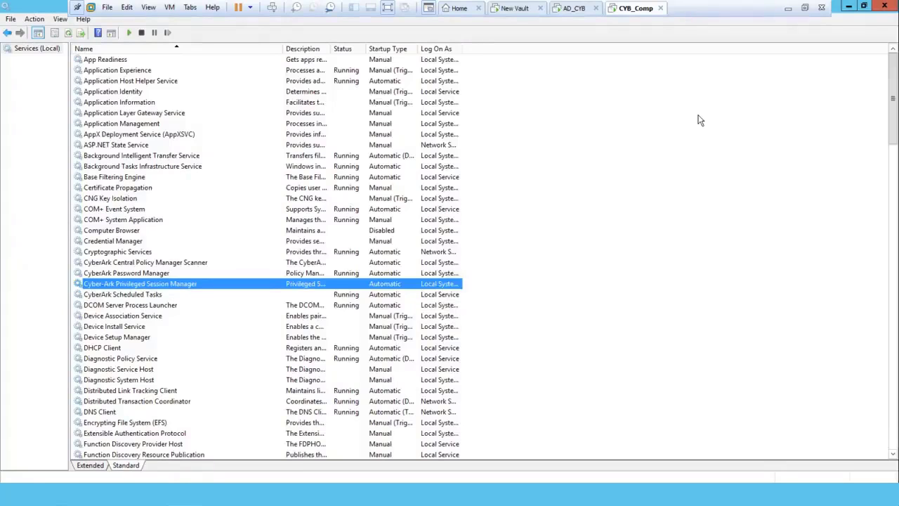
click(850, 7)
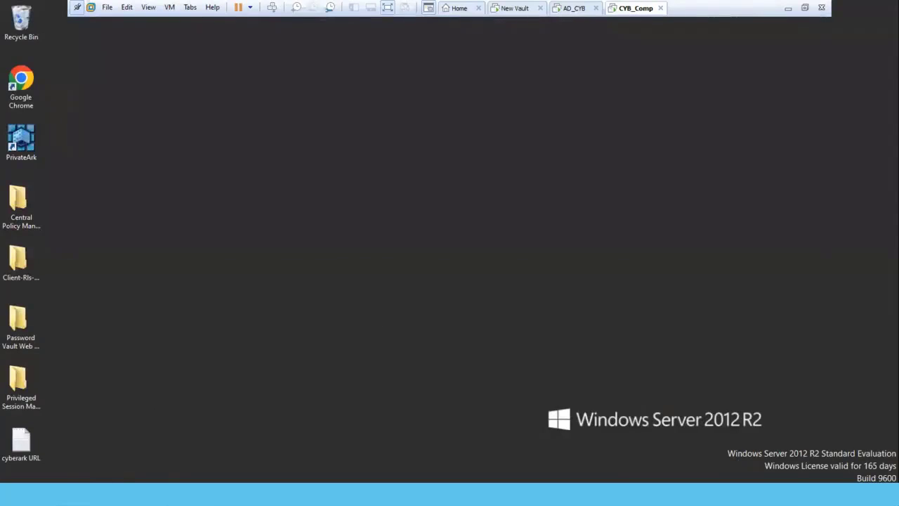
Open the folder C:\Program Files (x86)\CyberArk\PSM in a maximised File Explorer window
key(super+e)
click(317, 253)
double_click(317, 253)
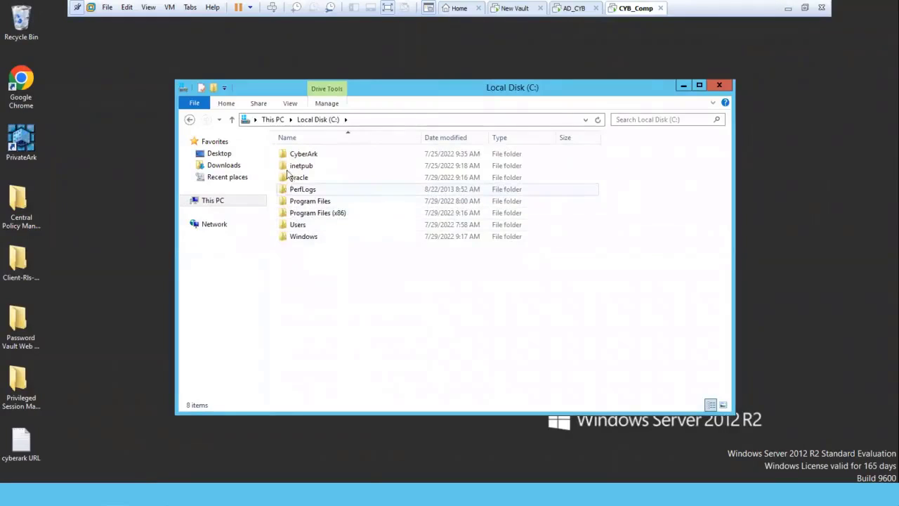
click(283, 215)
double_click(284, 215)
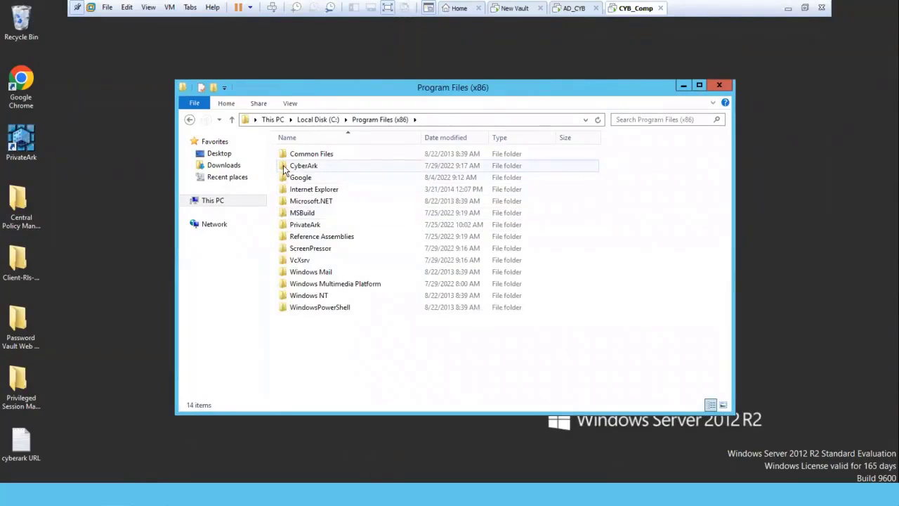
double_click(285, 167)
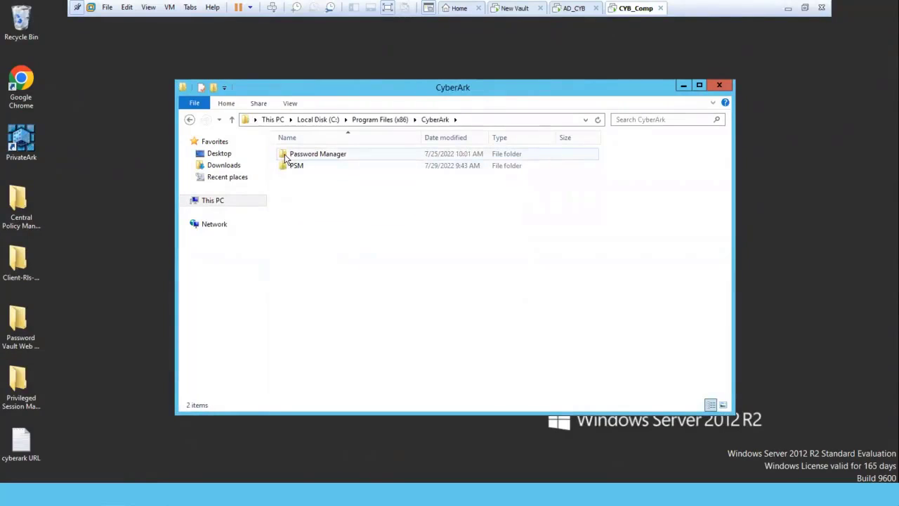
double_click(283, 167)
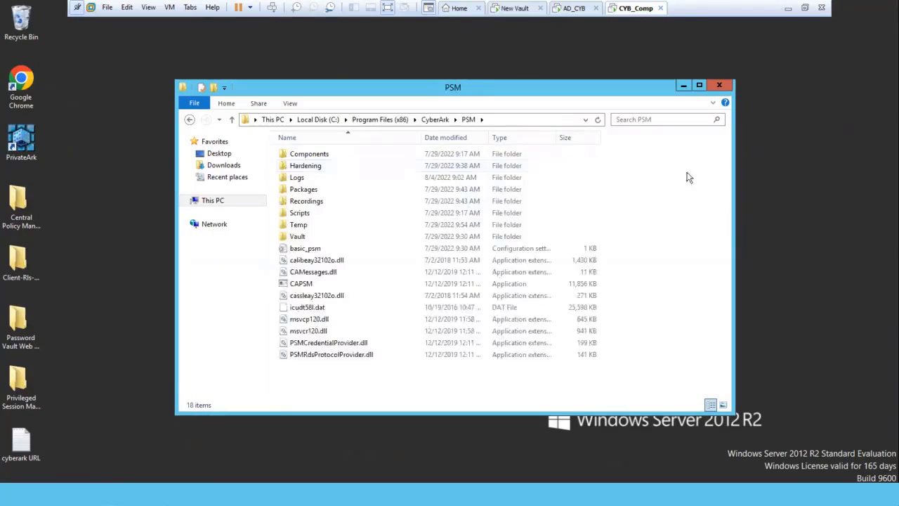
click(699, 86)
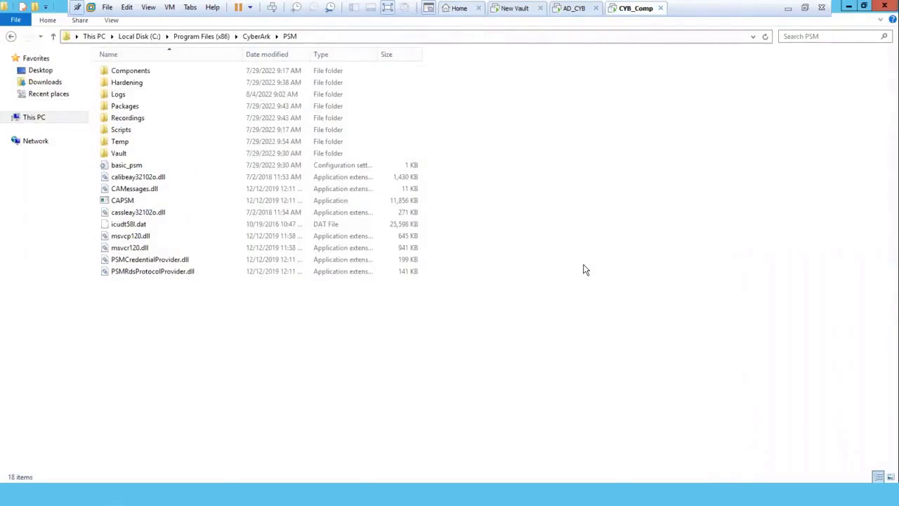
Open the Vault configuration file in PSM's Vault folder, review the vault address and port settings, and close it
double_click(113, 154)
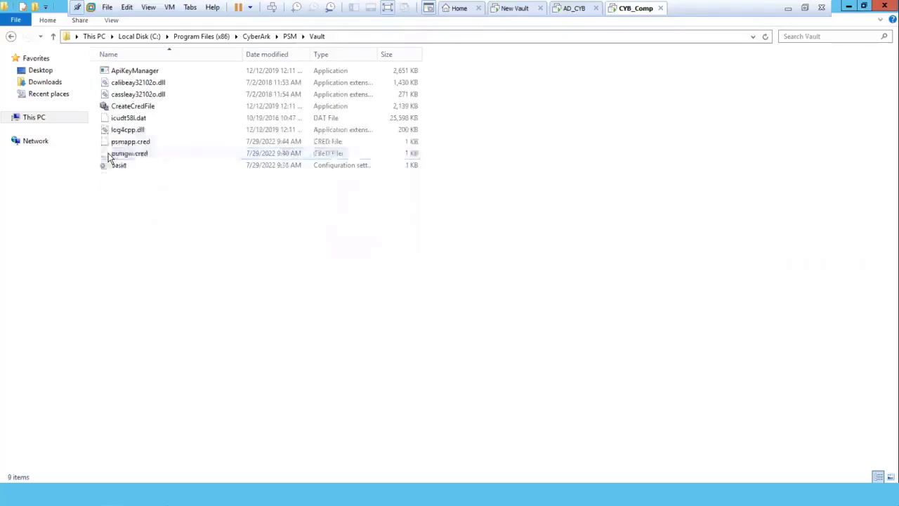
double_click(109, 169)
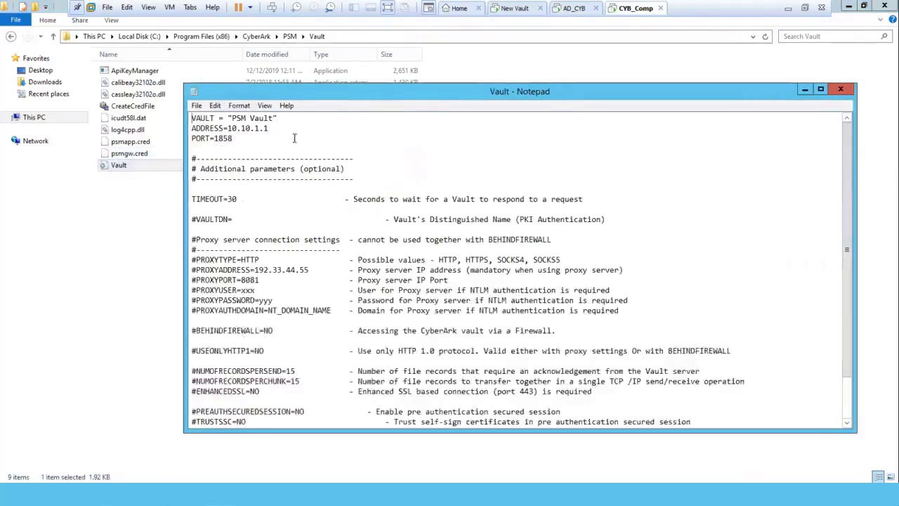
click(286, 129)
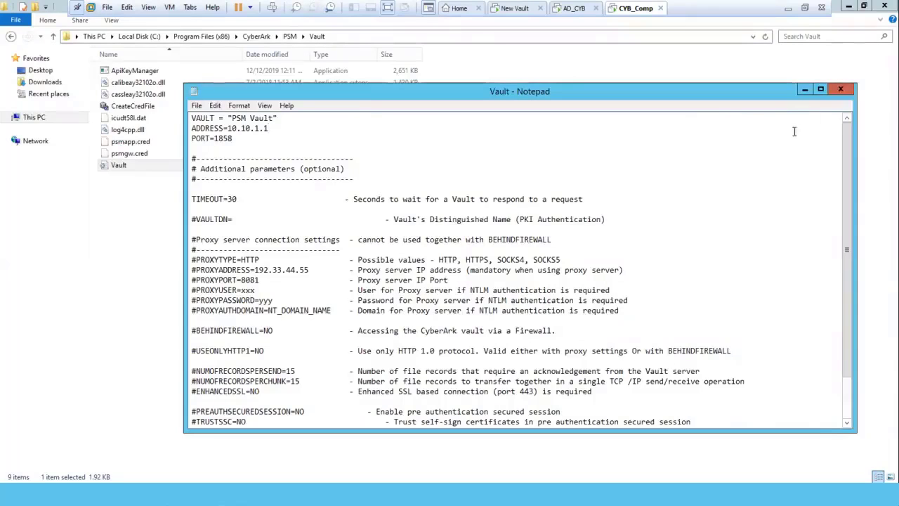
click(839, 90)
click(639, 212)
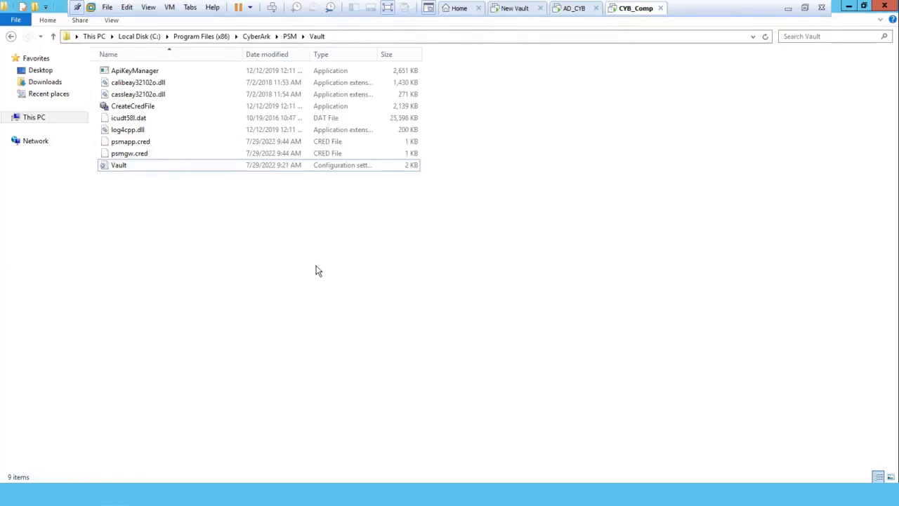
Highlight the psmgw.cred and psmapp.cred credential files in the Vault folder, and clear the selection
key(Up)
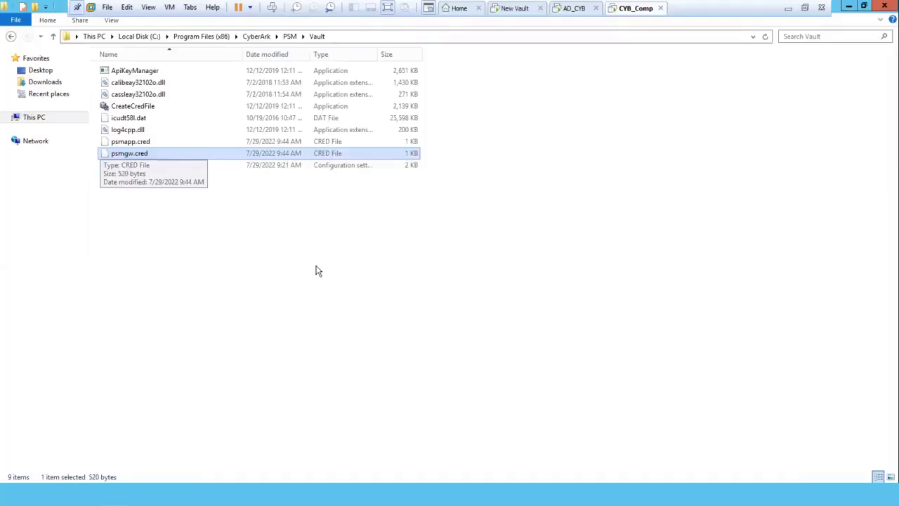
key(shift+Up)
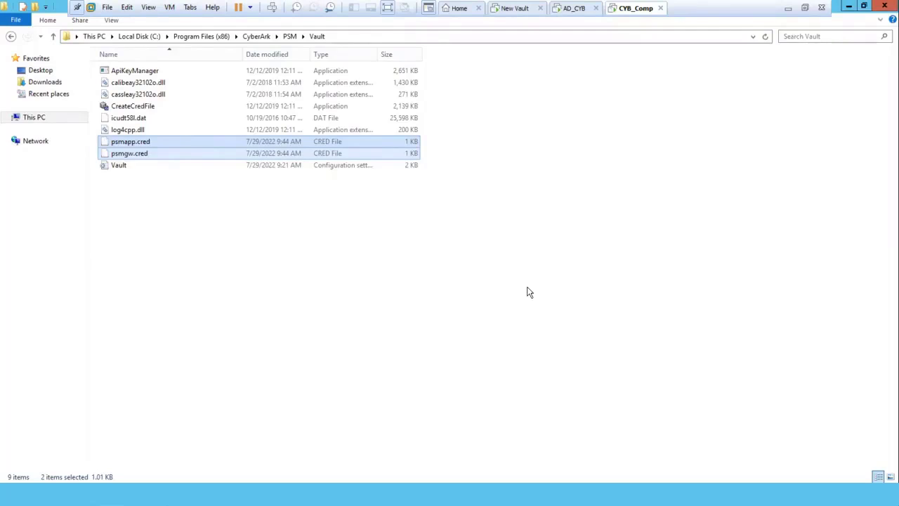
click(530, 292)
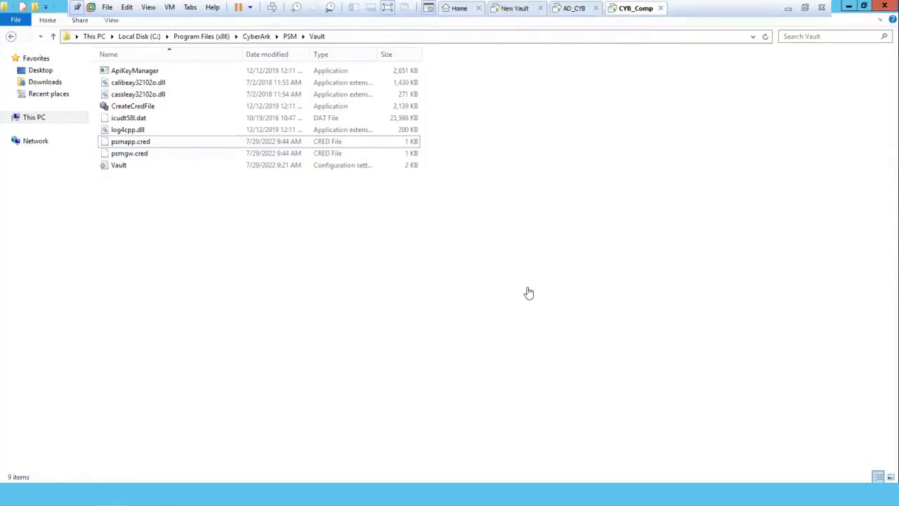
Run lusrmgr.msc and show the local Users list in a maximised window with full account names
key(super+r)
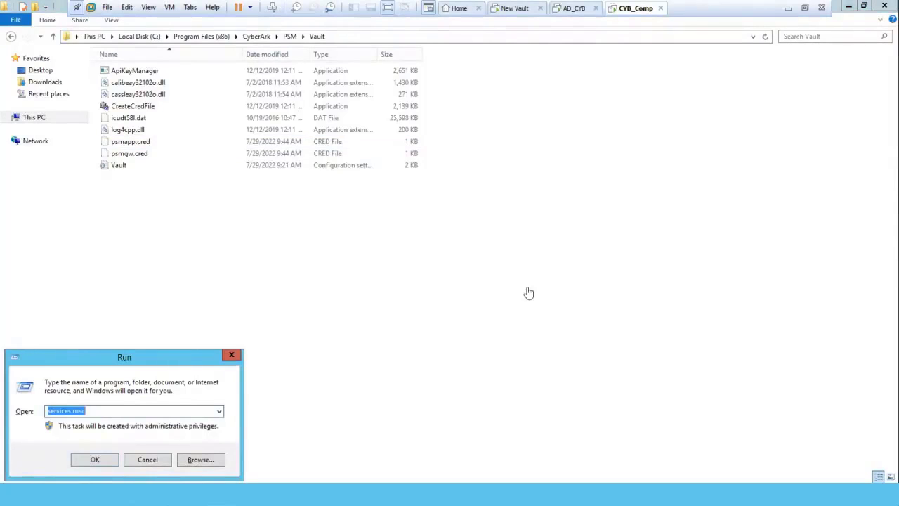
text(lusr)
text(mgr.)
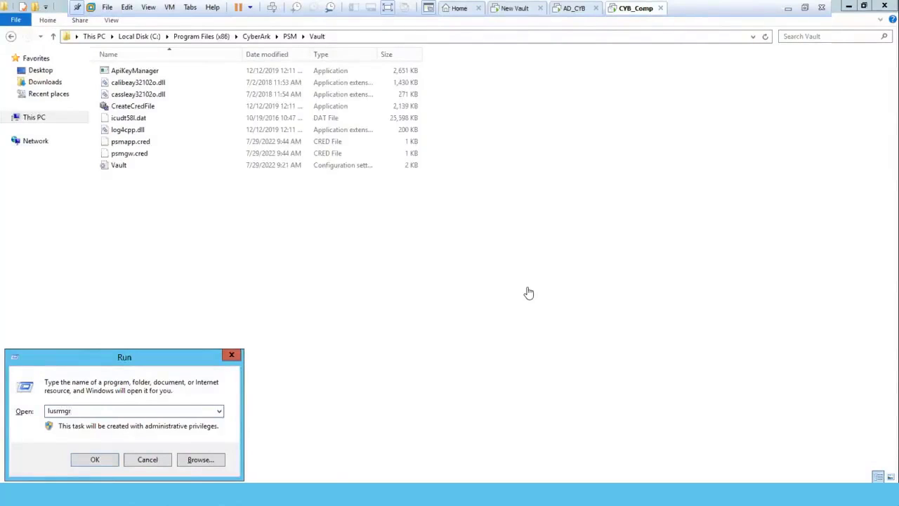
text(msc)
key(Return)
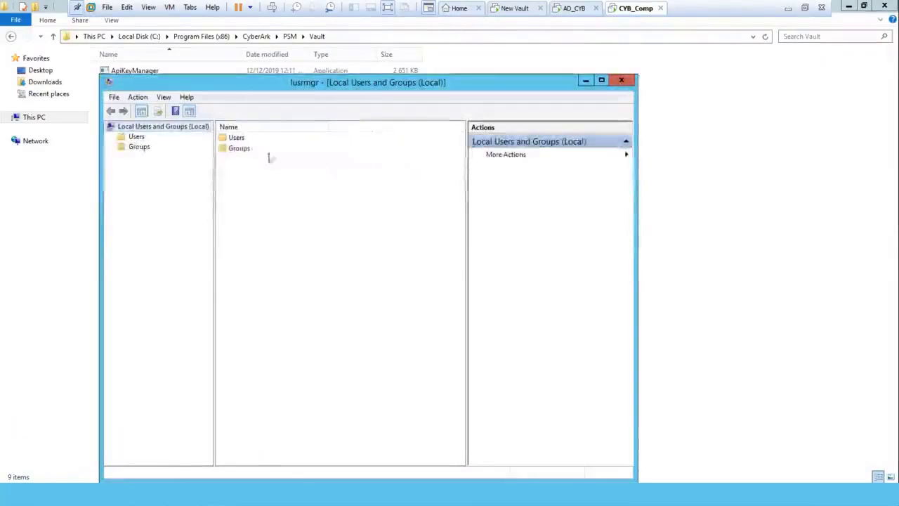
click(136, 138)
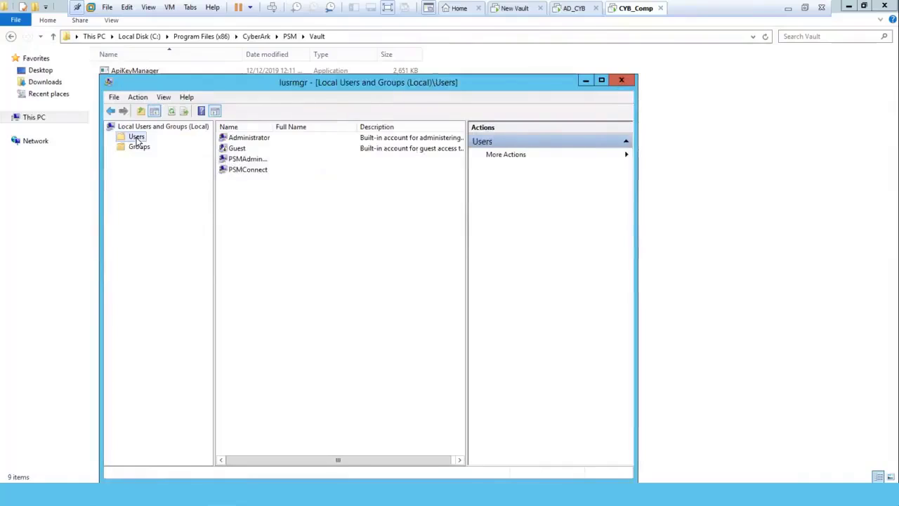
double_click(273, 127)
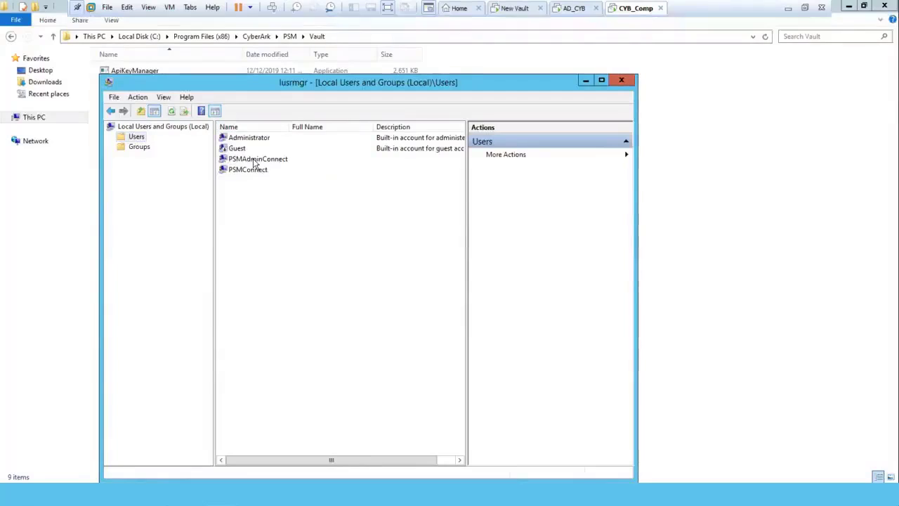
click(603, 81)
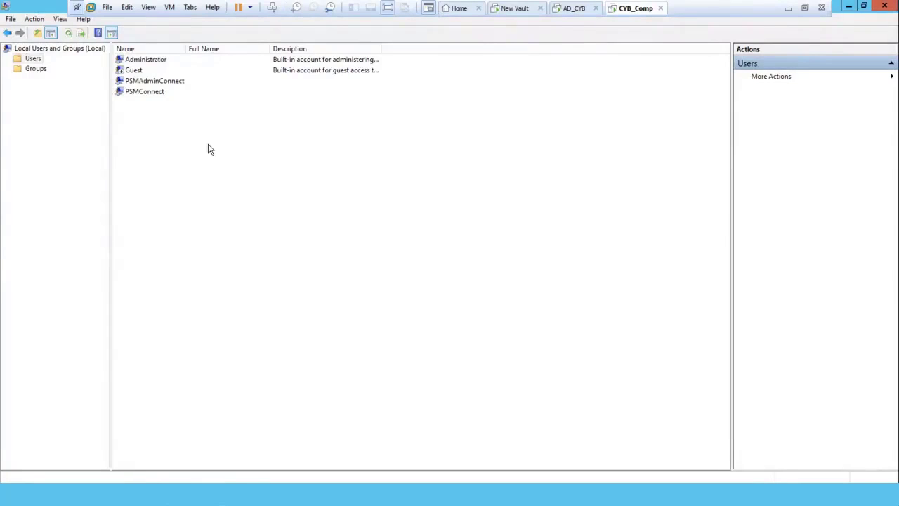
Highlight the PSMConnect account in the local Users list, clear the selection, and minimise the window
click(158, 95)
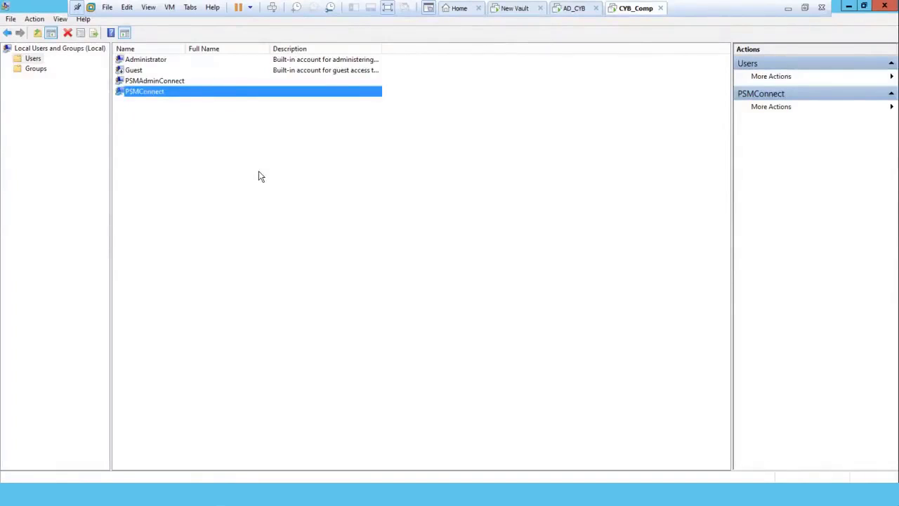
click(259, 171)
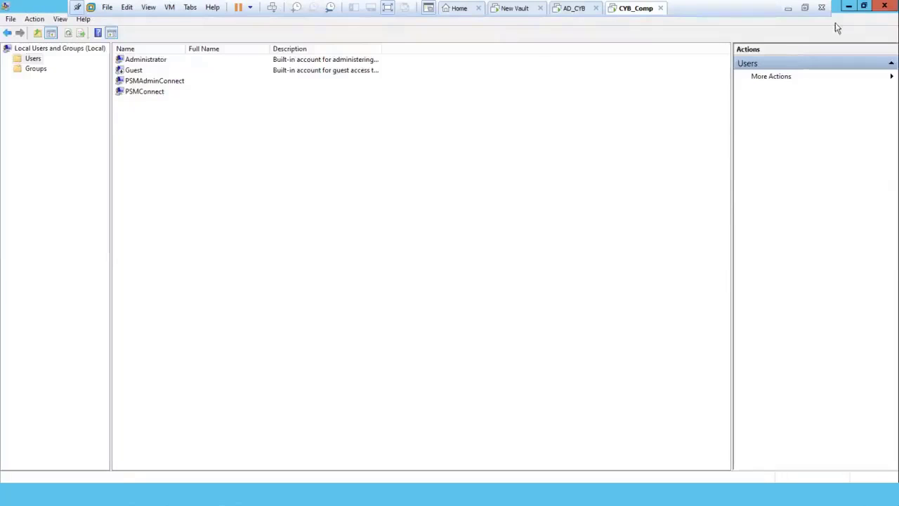
click(848, 8)
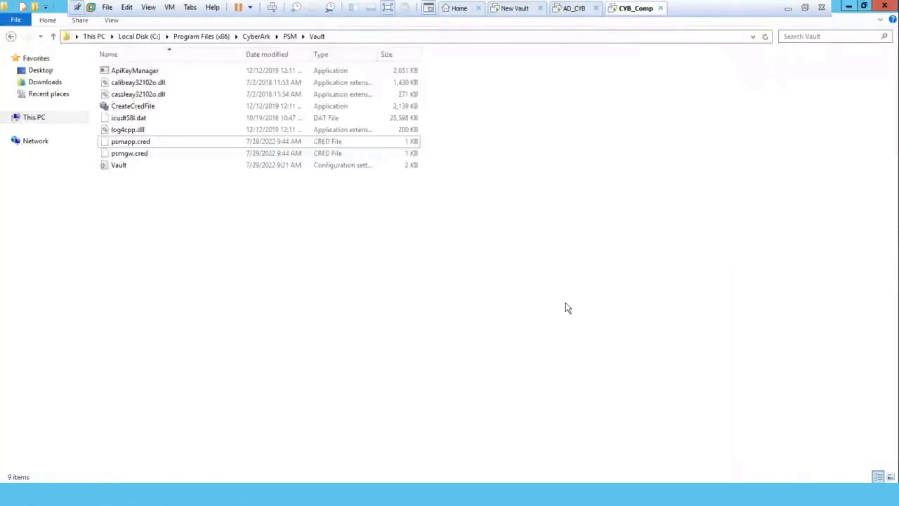
Return to the PSM folder and examine the Recordings folder and its Errors subfolder
key(BackSpace)
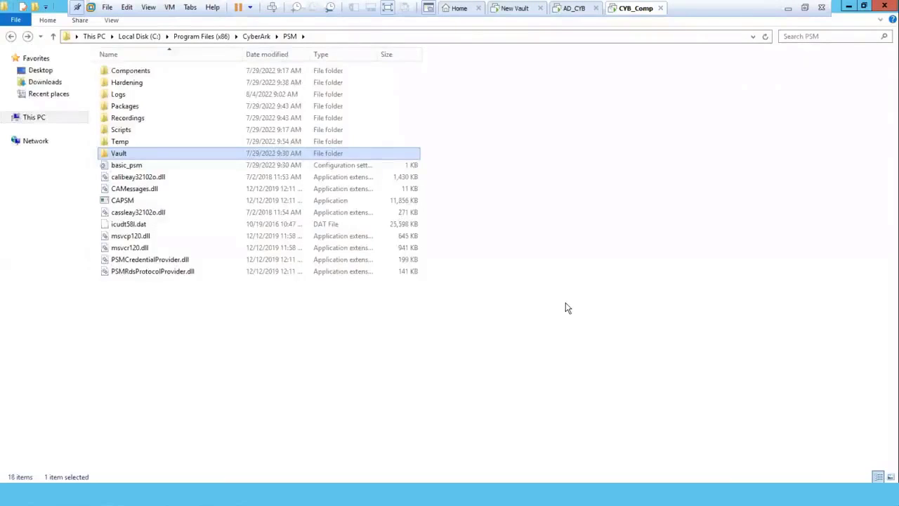
click(568, 308)
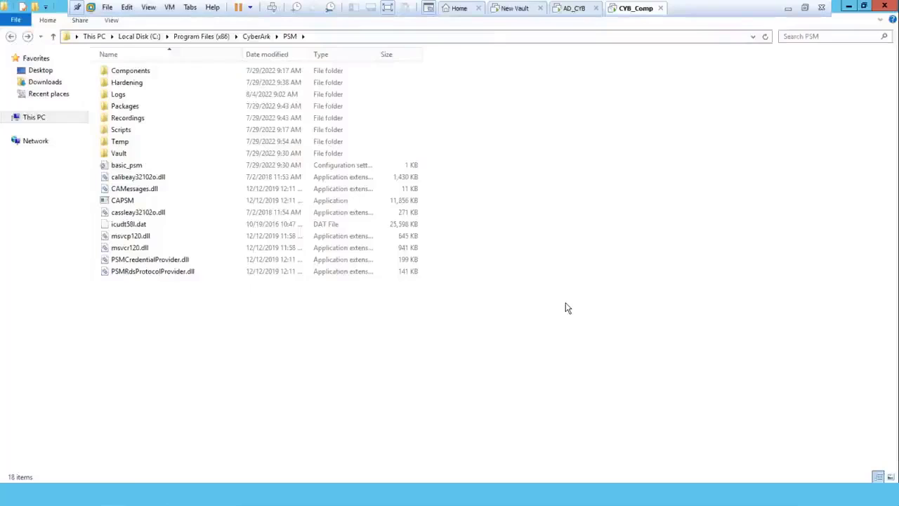
key(r)
key(Return)
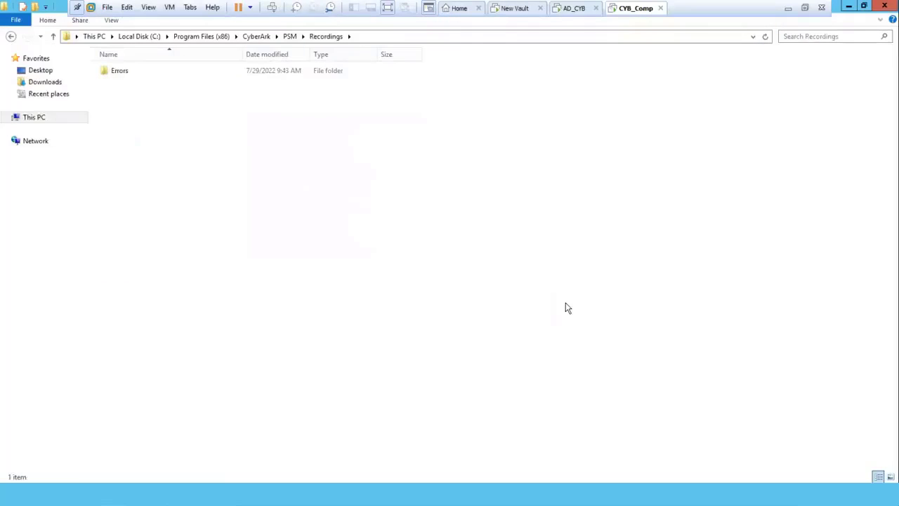
key(e)
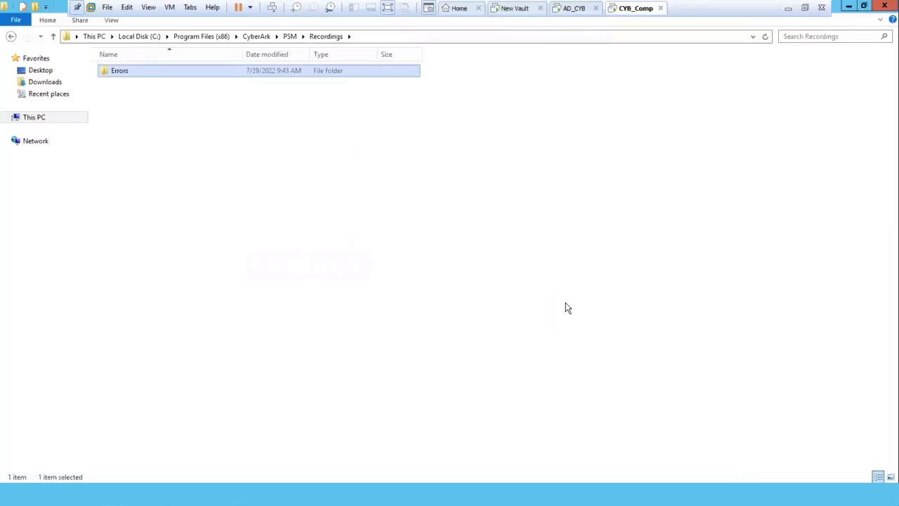
key(Return)
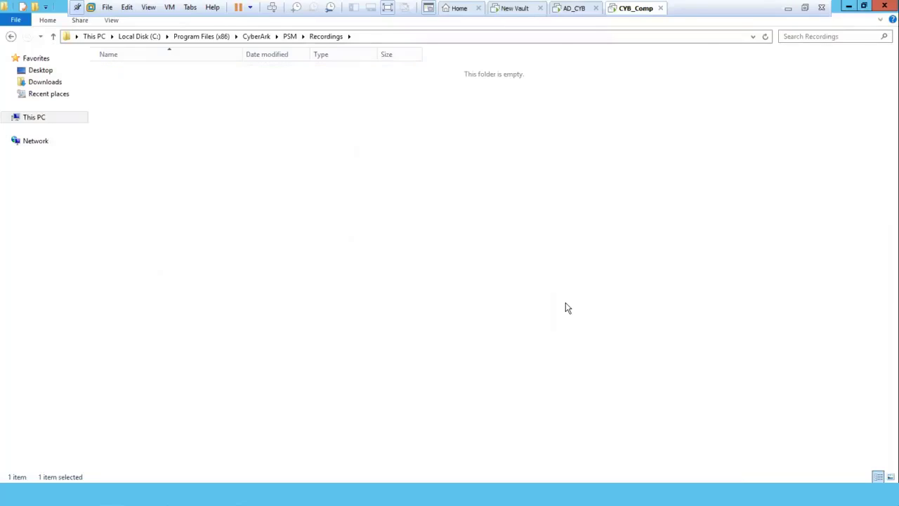
key(BackSpace)
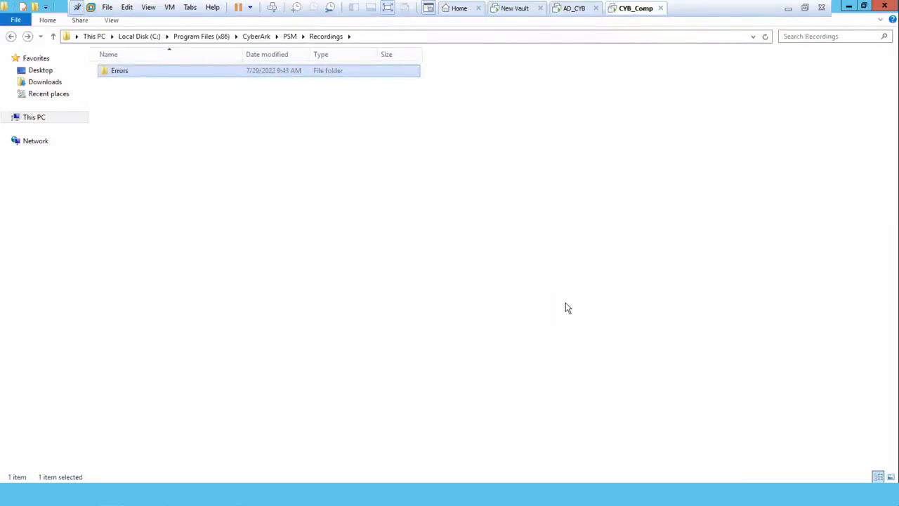
click(568, 307)
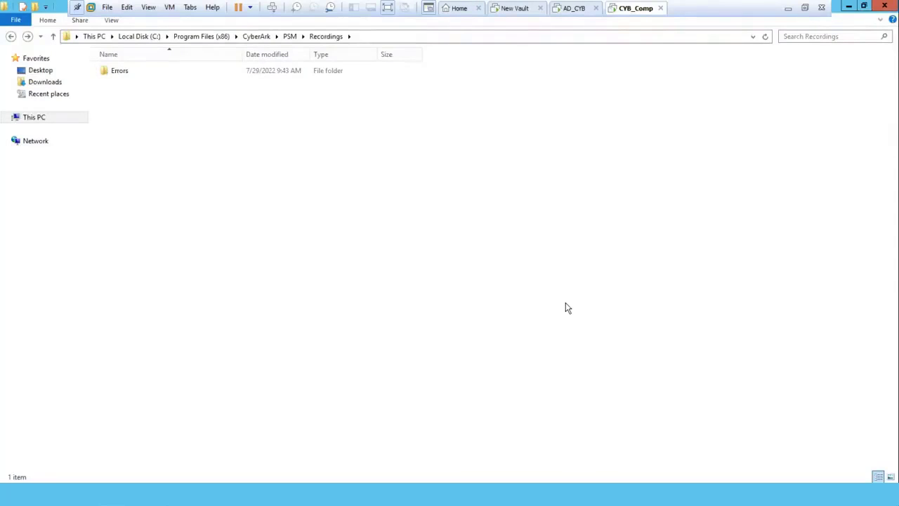
Go back to the PSM folder, open its Logs folder, and select the PSMConsole text file
key(BackSpace)
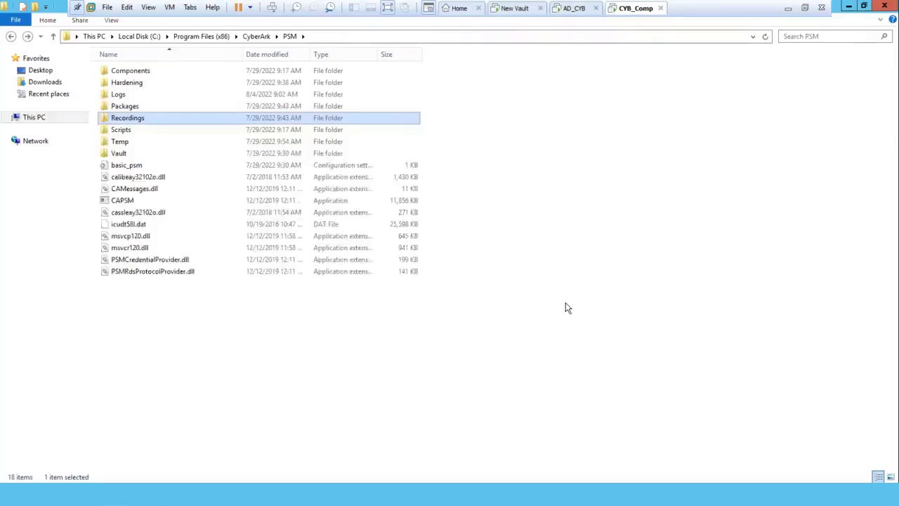
key(l)
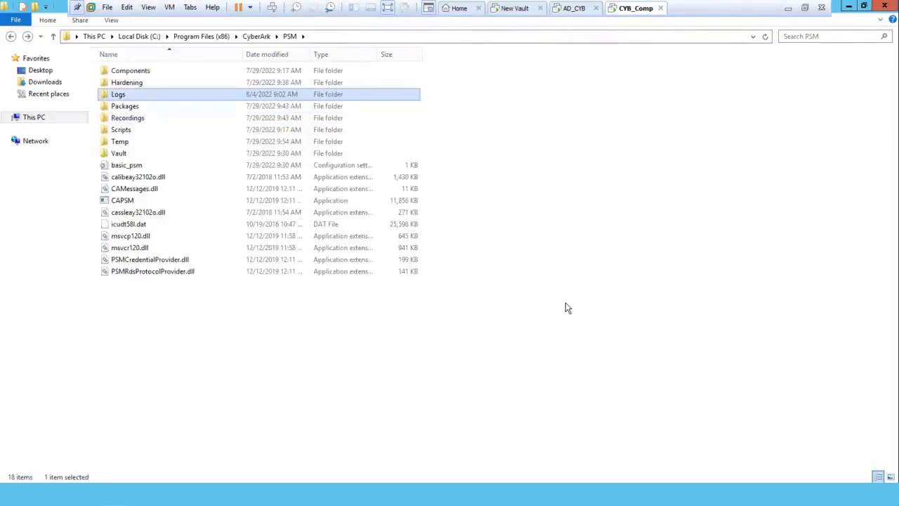
key(Return)
key(Down)
key(Down)
key(Down)
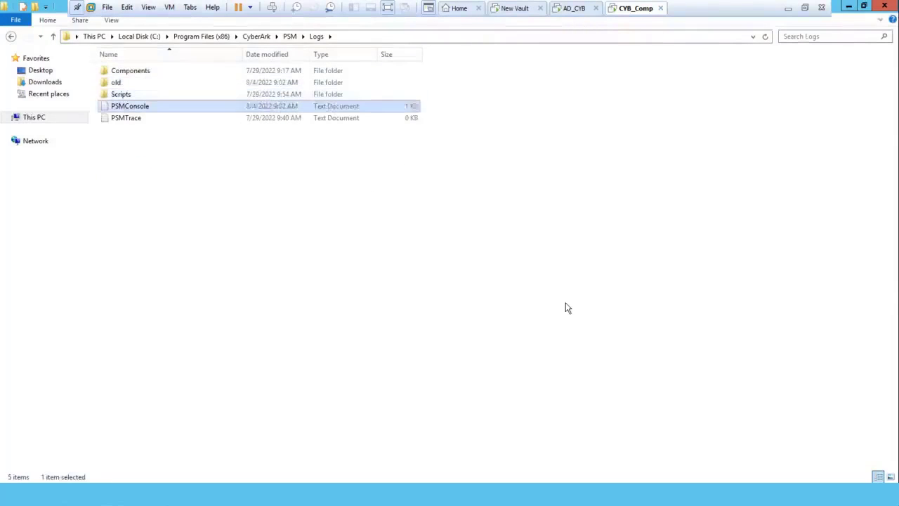
Open the PSMConsole log in the Logs folder, read its entry, close it, and select the PSMTrace file
key(Down)
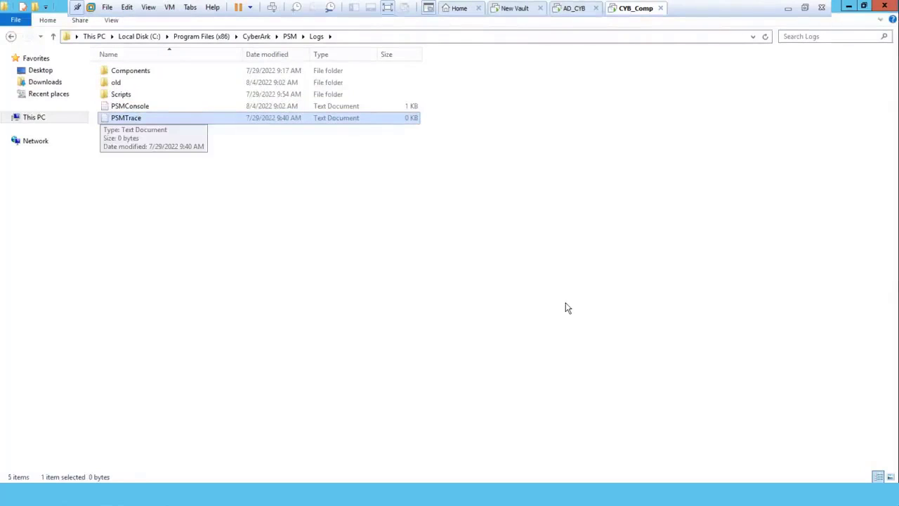
key(Up)
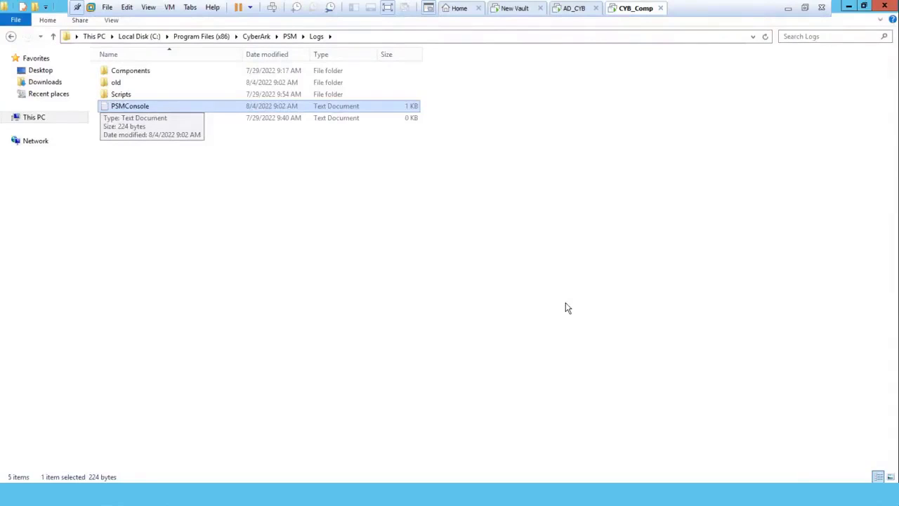
key(Return)
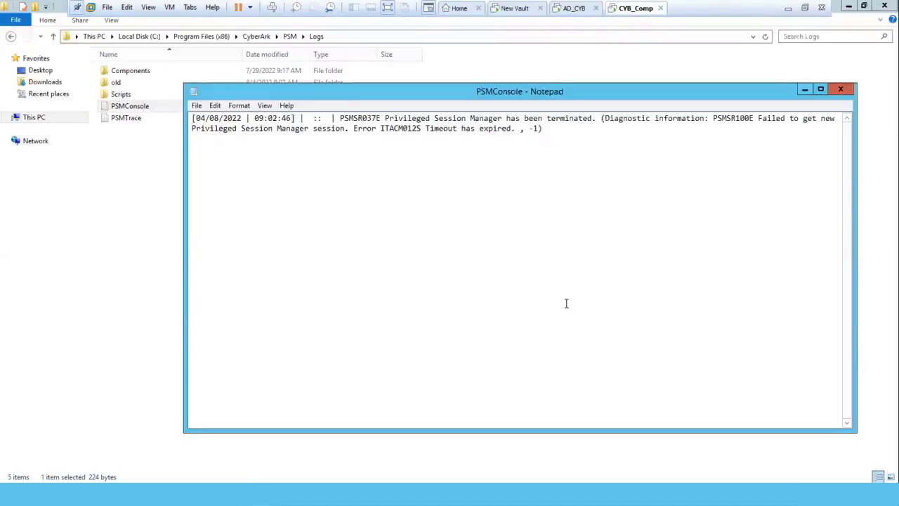
click(840, 89)
key(Down)
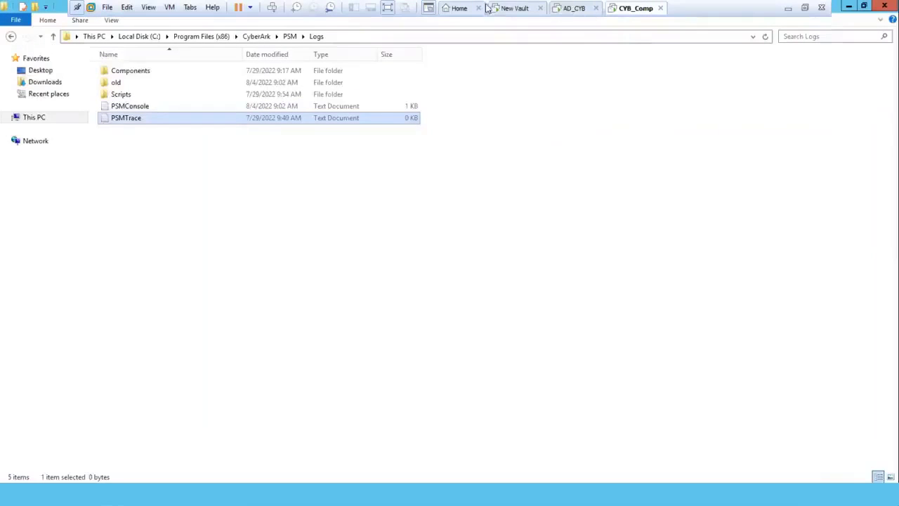
Switch to the New Vault machine and highlight the firewall-closed and server-terminated messages in the vault server log
click(507, 8)
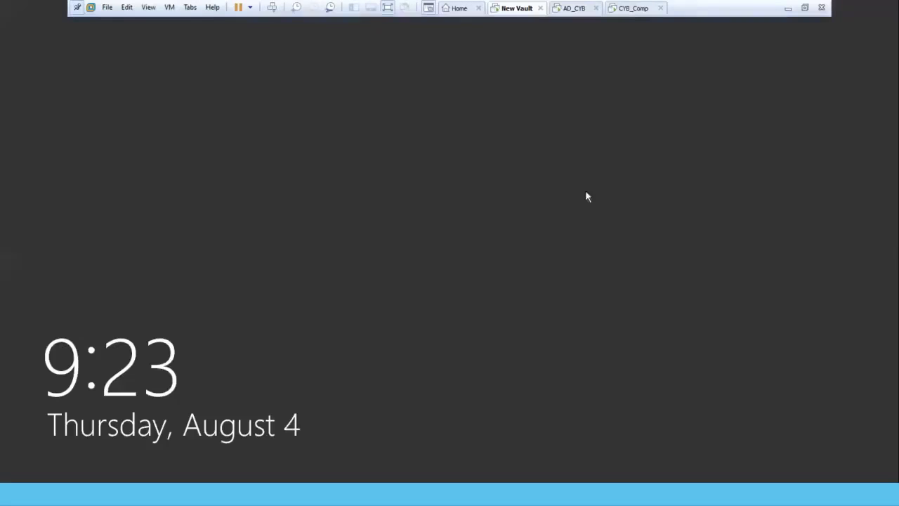
click(543, 185)
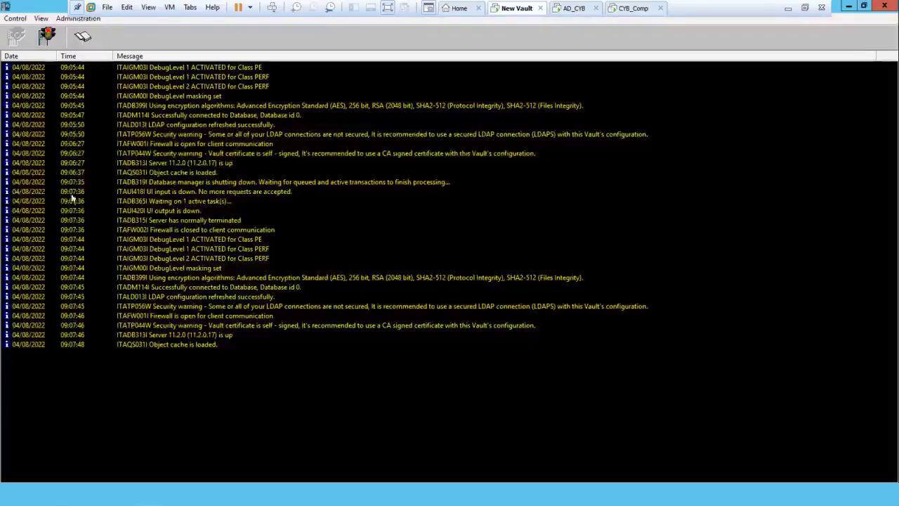
click(70, 232)
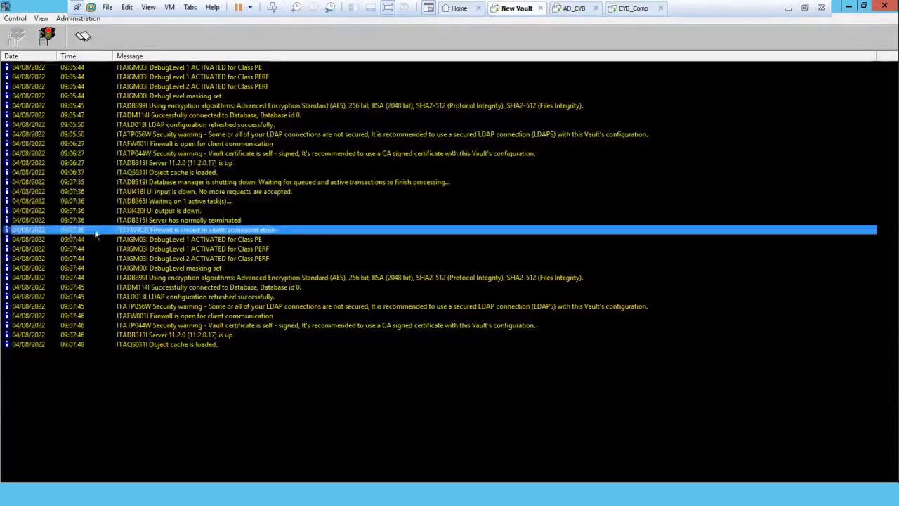
click(135, 221)
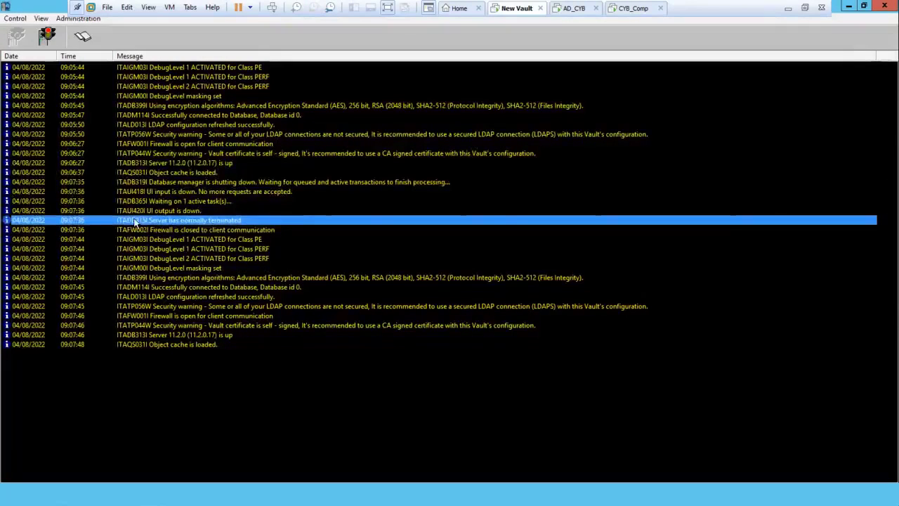
Return to the CYB_Comp machine, open the PSMTrace log to check its contents, and close it
click(627, 9)
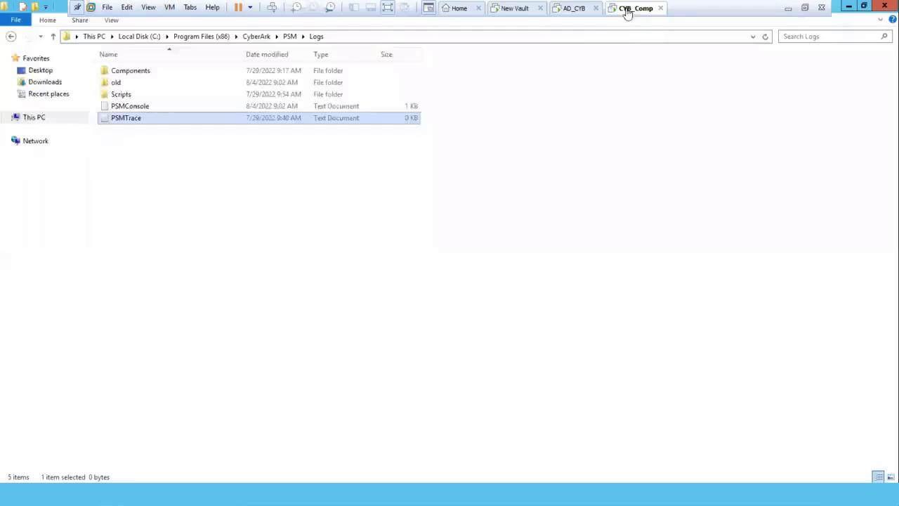
double_click(111, 121)
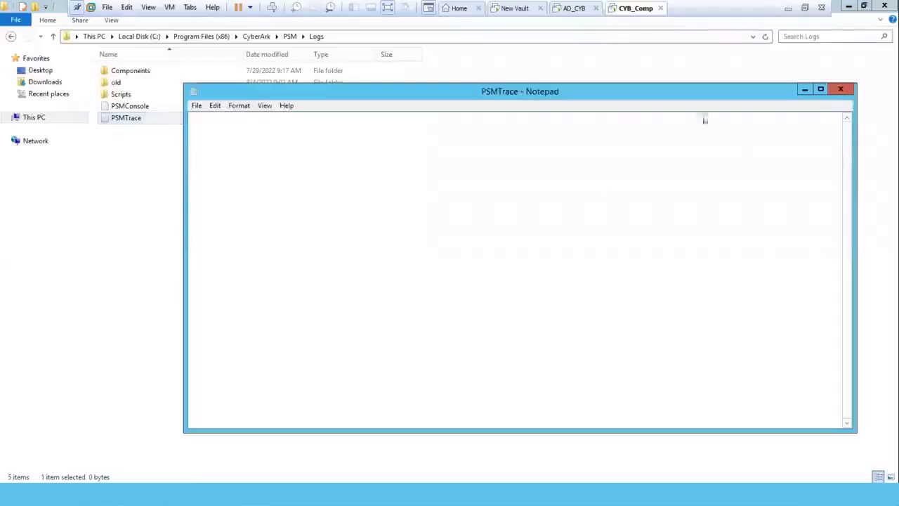
click(847, 90)
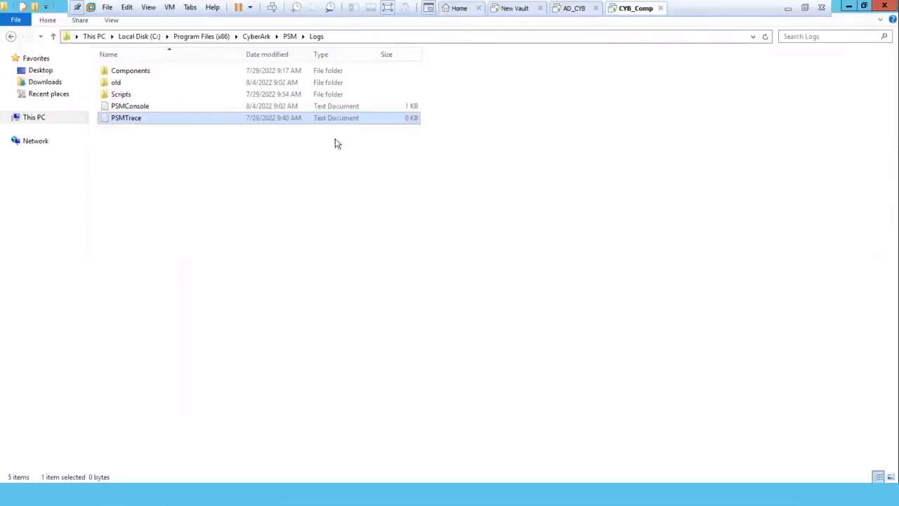
Reopen the PSMConsole log, compare its entry with the server log on the New Vault machine, and close the file
double_click(119, 106)
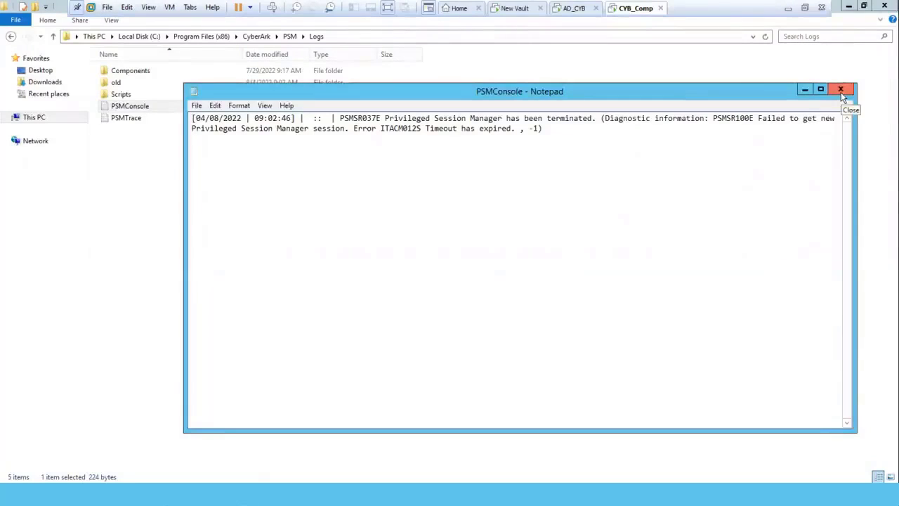
click(506, 12)
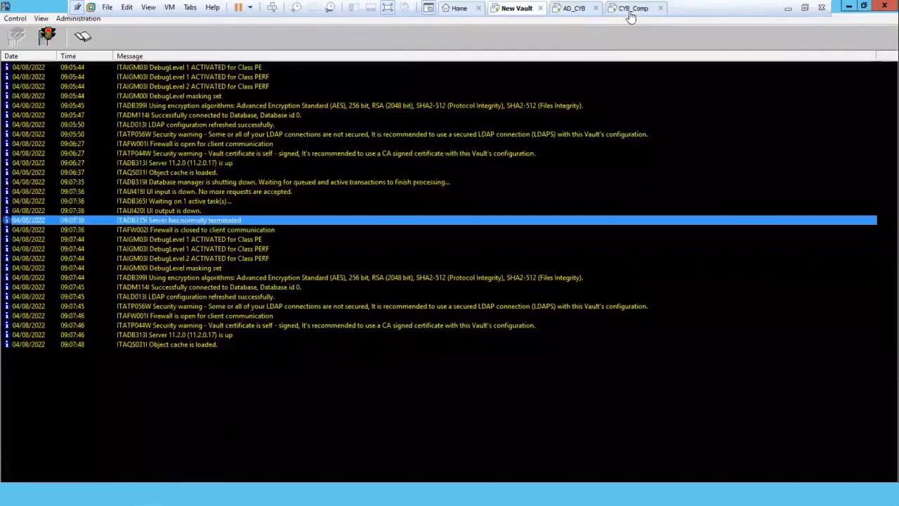
click(632, 9)
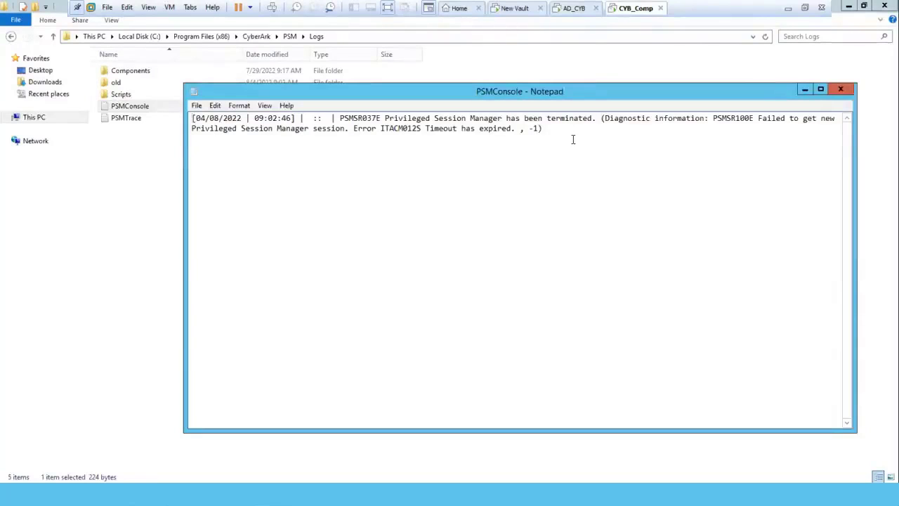
click(842, 90)
click(842, 90)
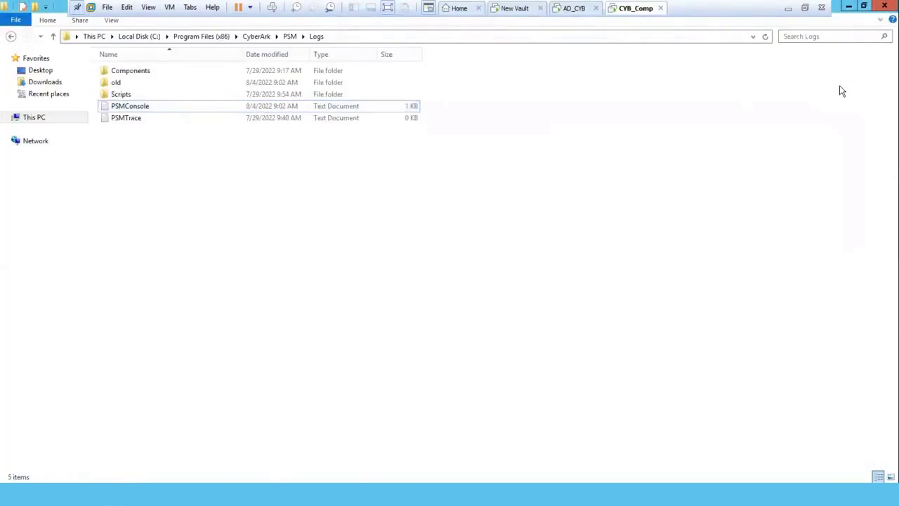